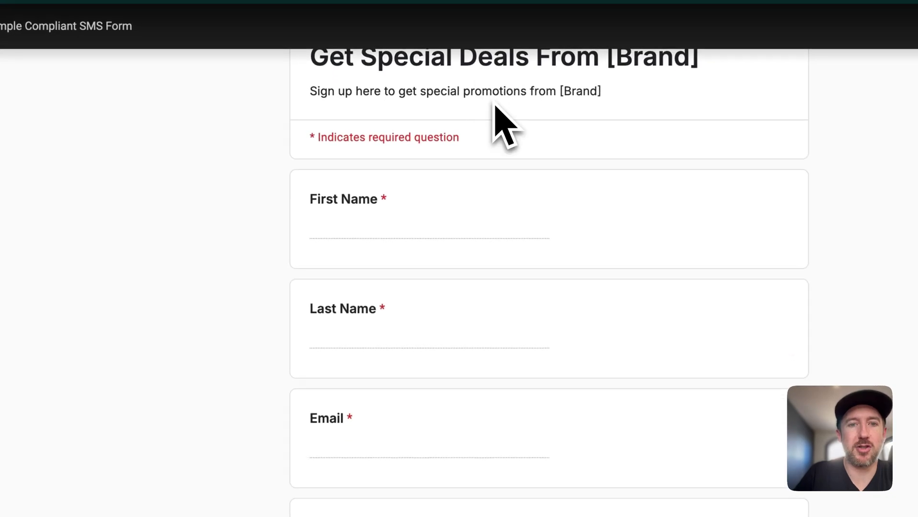
Step: Review the sample SMS form's contact fields, optional phone number and SMS consent checkbox text
{"action": "scroll", "coordinate": [445, 239], "scroll_direction": "down", "scroll_amount": 5}
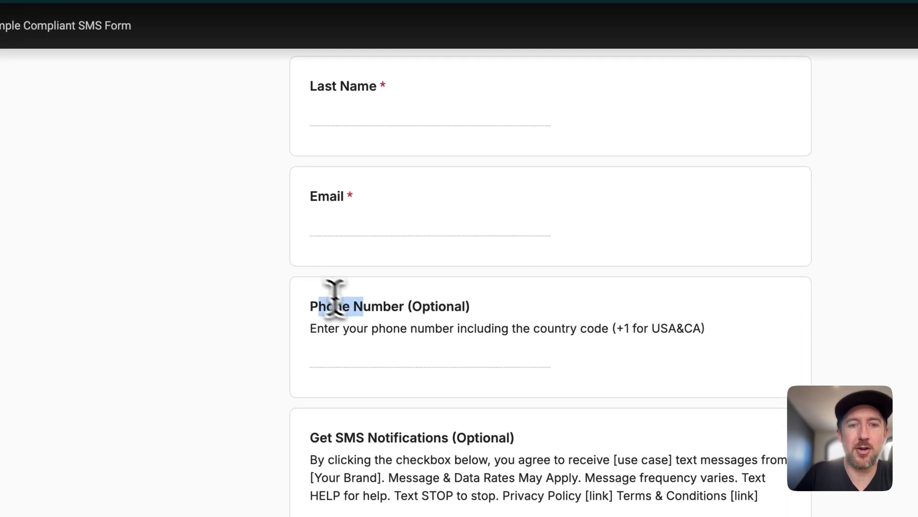
{"action": "scroll", "coordinate": [464, 330], "scroll_direction": "down", "scroll_amount": 1}
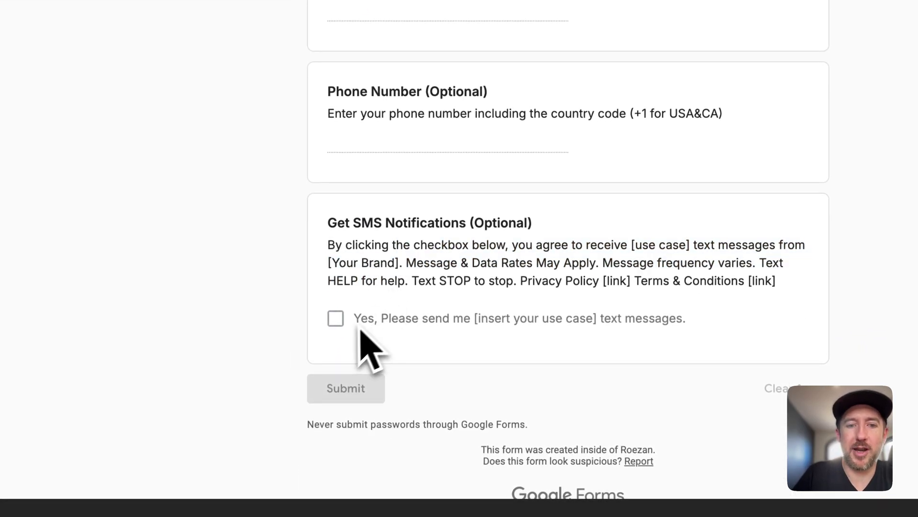
{"action": "left_click_drag", "start_coordinate": [328, 244], "coordinate": [373, 287]}
{"action": "left_click", "coordinate": [378, 284]}
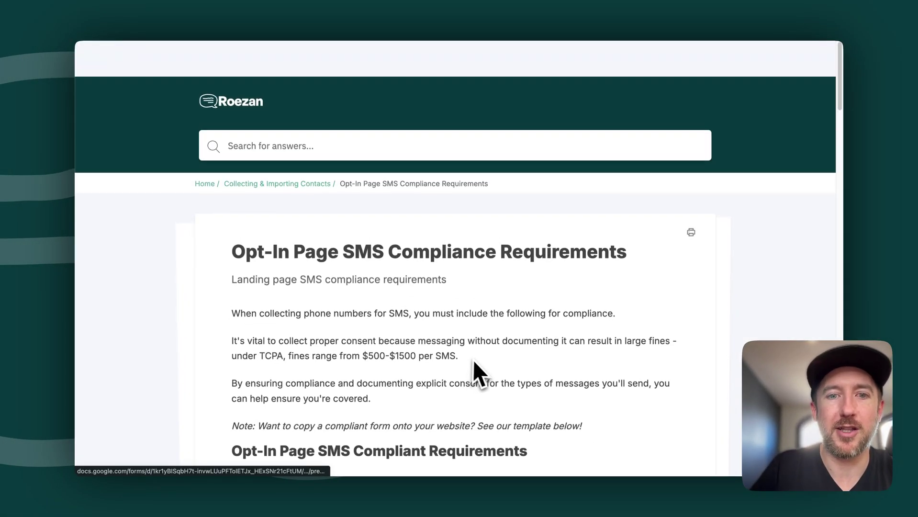
Step: Scan the opt-in compliance article and the sample form it links to, and create an own copy of the form from the template
{"action": "scroll", "coordinate": [475, 373], "scroll_direction": "down", "scroll_amount": 5}
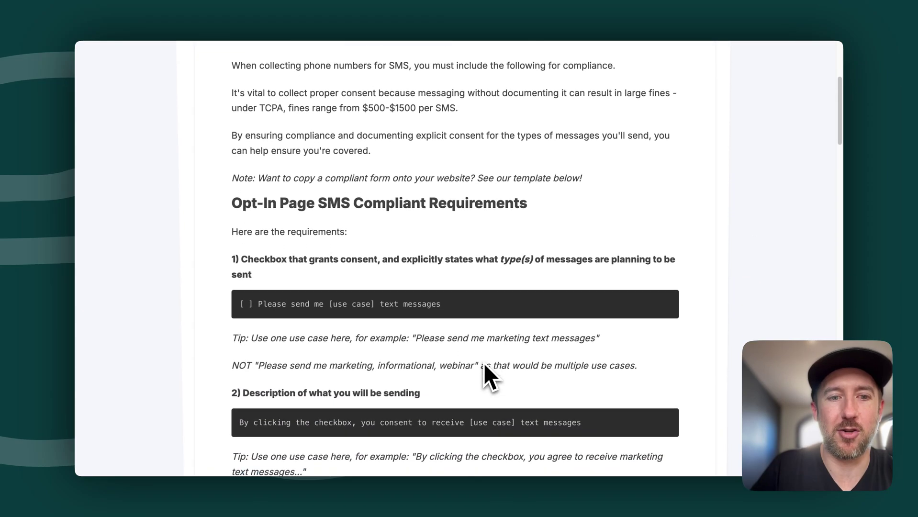
{"action": "scroll", "coordinate": [406, 317], "scroll_direction": "down", "scroll_amount": 9}
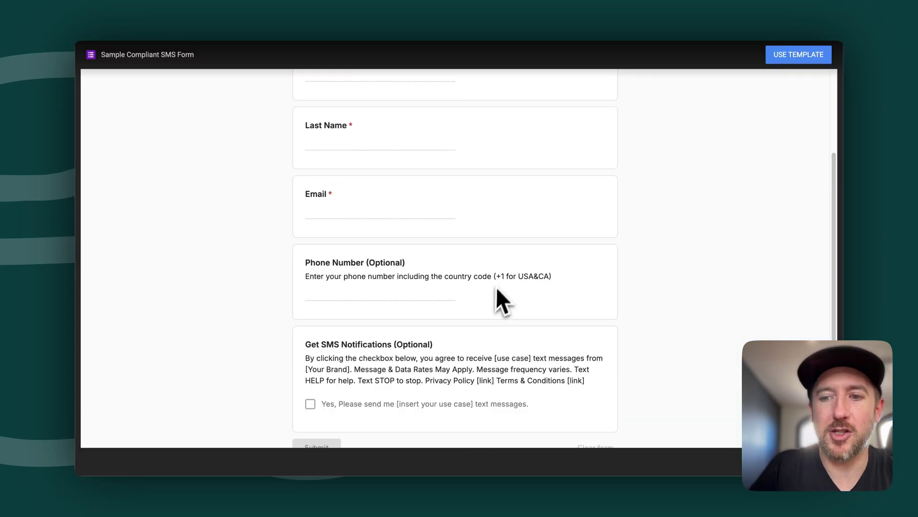
{"action": "scroll", "coordinate": [500, 280], "scroll_direction": "up", "scroll_amount": 3}
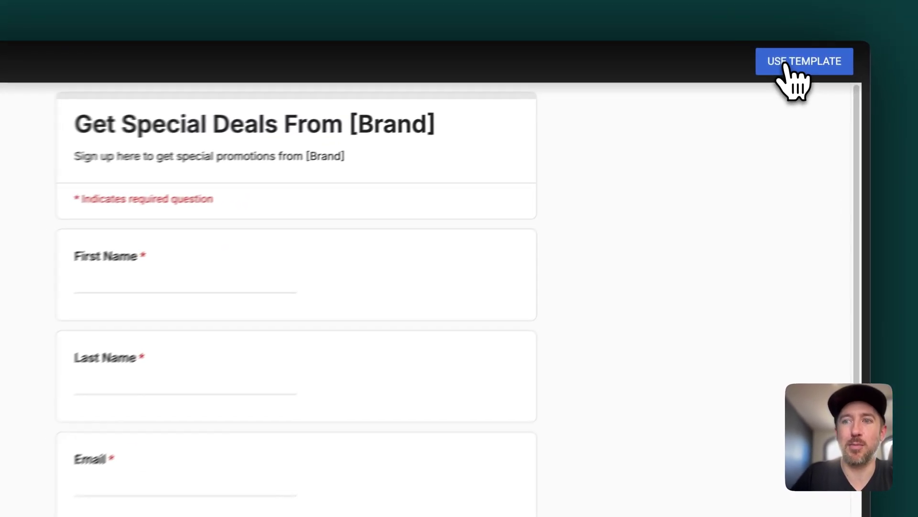
{"action": "left_click", "coordinate": [785, 56]}
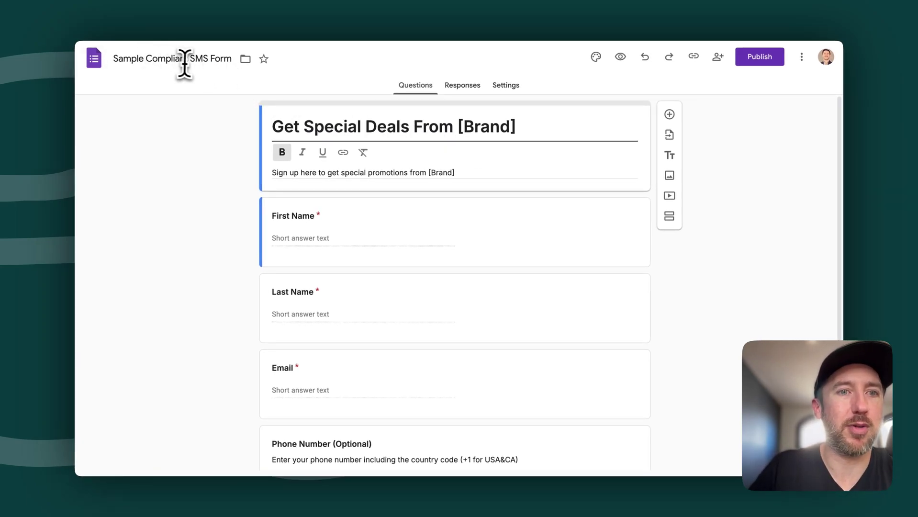
Step: Rename the form file as "Roezan Optin"
{"action": "left_click", "coordinate": [234, 58]}
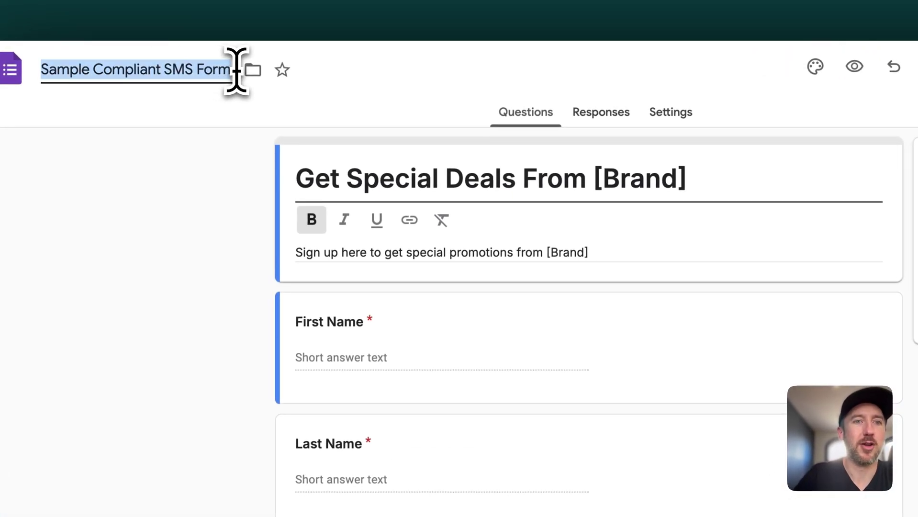
{"action": "type", "text": "Ro"}
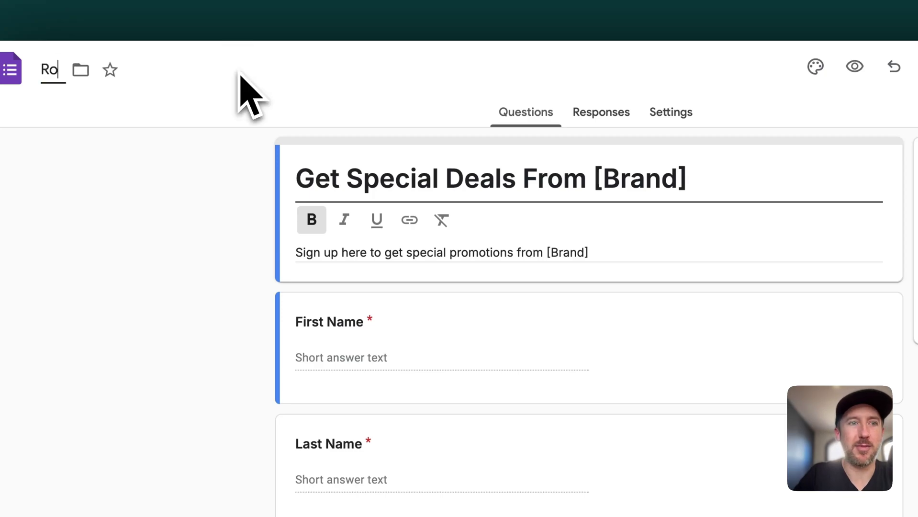
{"action": "type", "text": "ezan Optin"}
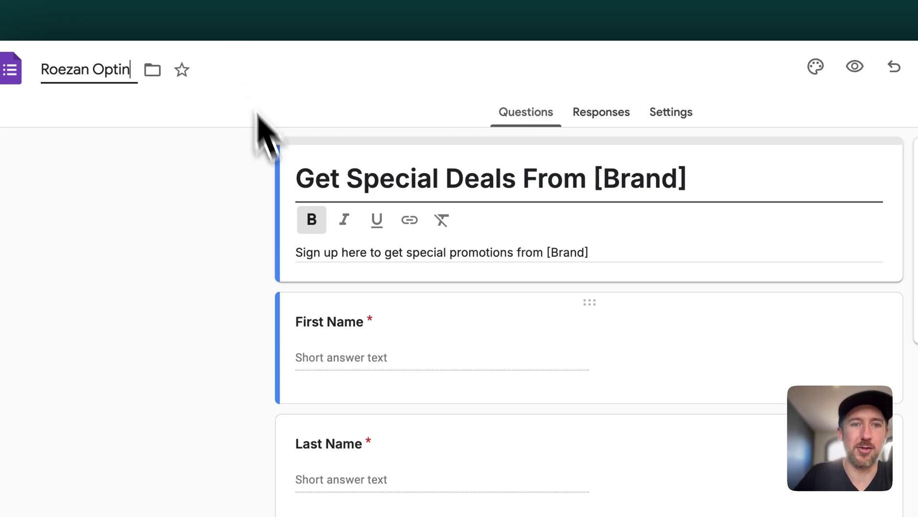
Step: Replace the [Brand] placeholder in the form's title so it reads "Get Special Deals From Roezan"
{"action": "left_click", "coordinate": [332, 178]}
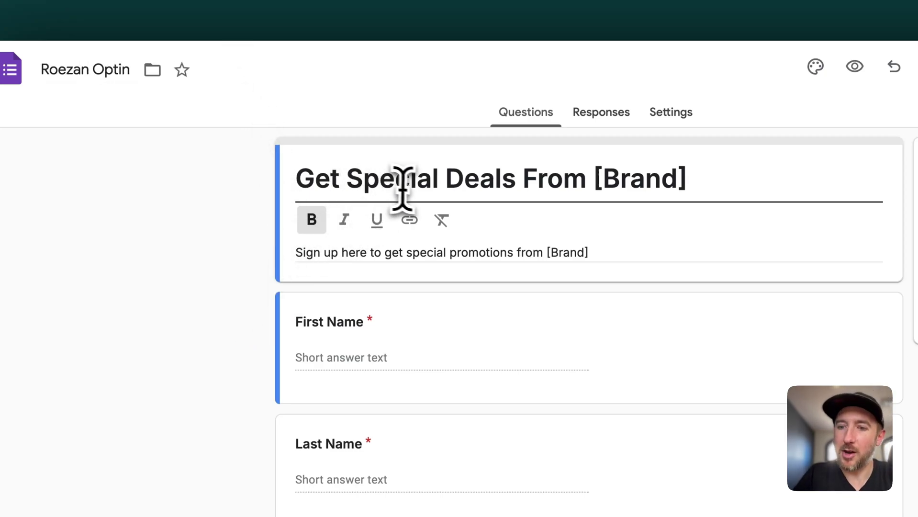
{"action": "left_click_drag", "start_coordinate": [314, 180], "coordinate": [525, 171]}
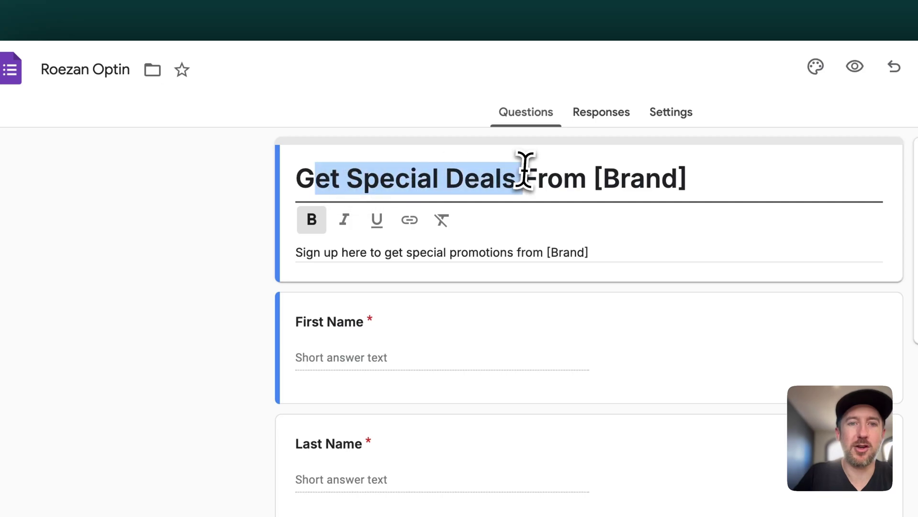
{"action": "left_click", "coordinate": [525, 170]}
{"action": "left_click_drag", "start_coordinate": [688, 175], "coordinate": [627, 174]}
{"action": "left_click_drag", "start_coordinate": [476, 162], "coordinate": [441, 161]}
{"action": "type", "text": "Roeza"}
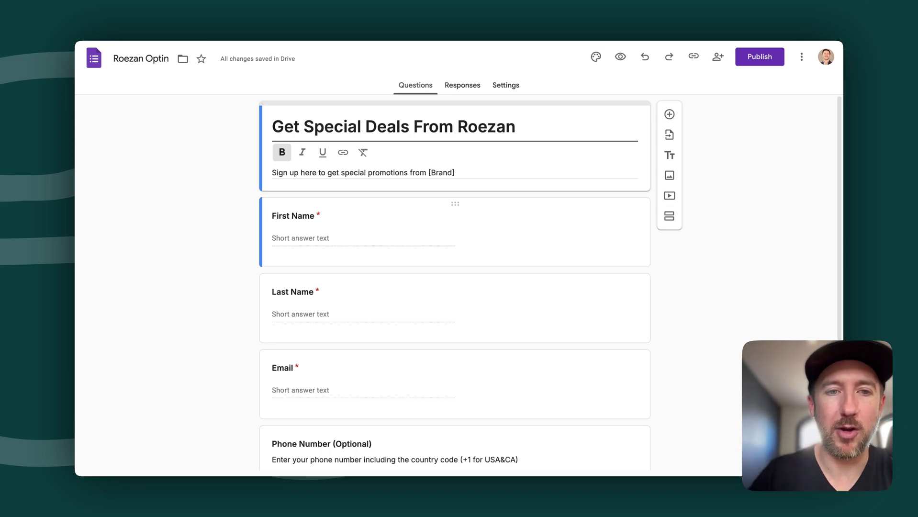
Step: Replace the [Brand] placeholder in the form's description so it reads "Sign up here to get special promotions from Roezan"
{"action": "left_click_drag", "start_coordinate": [283, 126], "coordinate": [367, 127]}
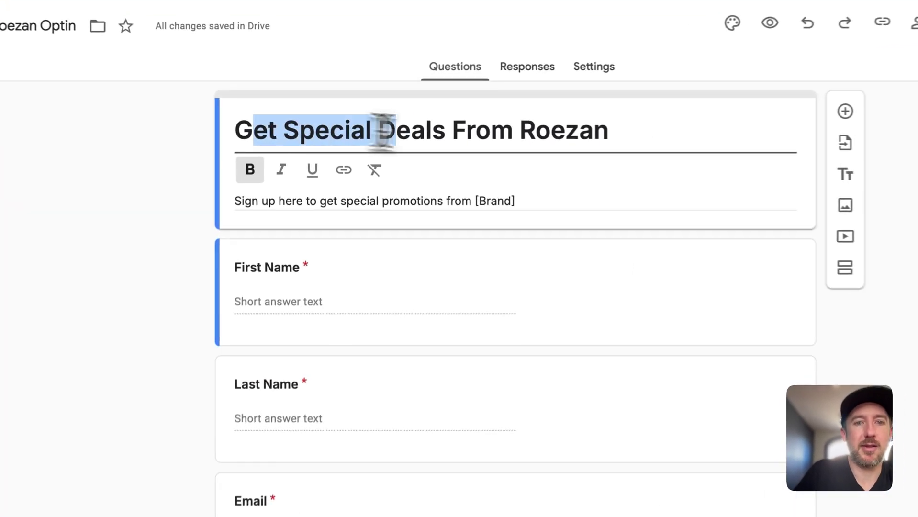
{"action": "left_click", "coordinate": [386, 127]}
{"action": "triple_click", "coordinate": [313, 208]}
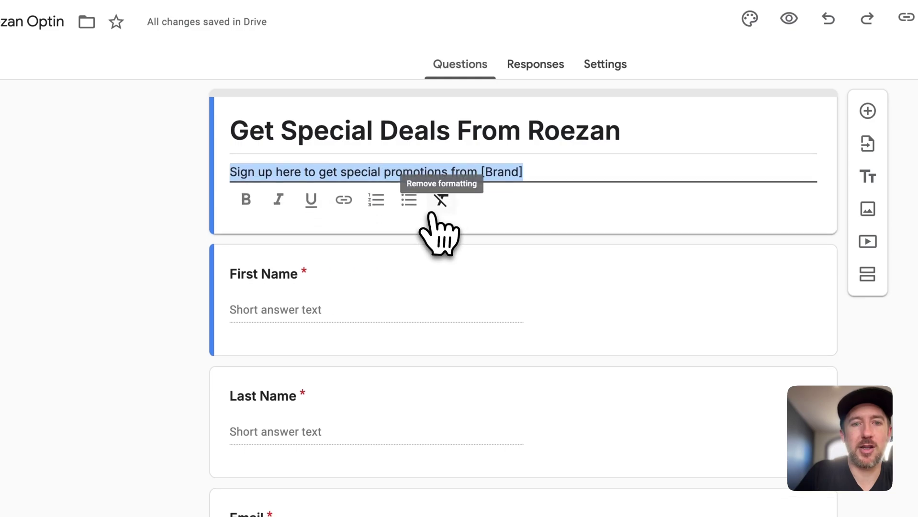
{"action": "double_click", "coordinate": [507, 177]}
{"action": "left_click", "coordinate": [541, 179]}
{"action": "left_click_drag", "start_coordinate": [557, 180], "coordinate": [483, 181]}
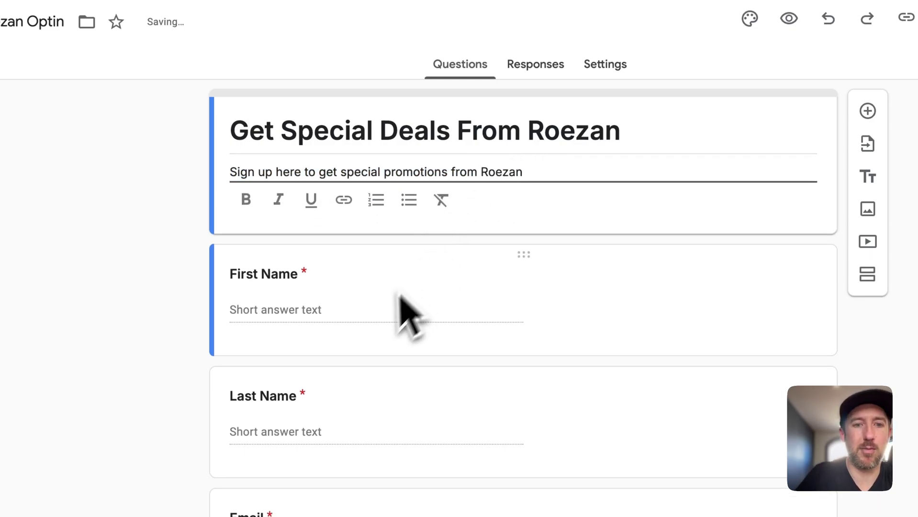
Step: In the Get SMS Notifications description, replace [use case] with "Promotional" and [Your Brand] with "Roezan"
{"action": "scroll", "coordinate": [399, 308], "scroll_direction": "down", "scroll_amount": 2}
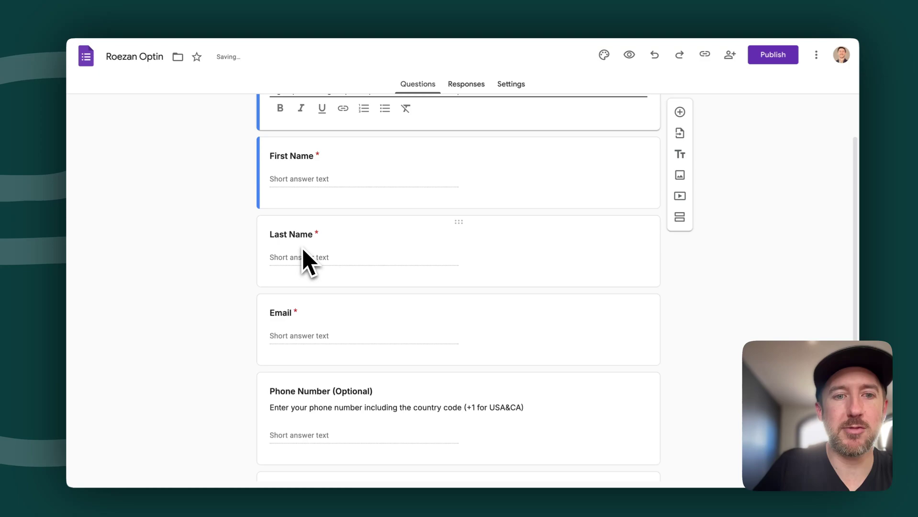
{"action": "scroll", "coordinate": [301, 253], "scroll_direction": "down", "scroll_amount": 3}
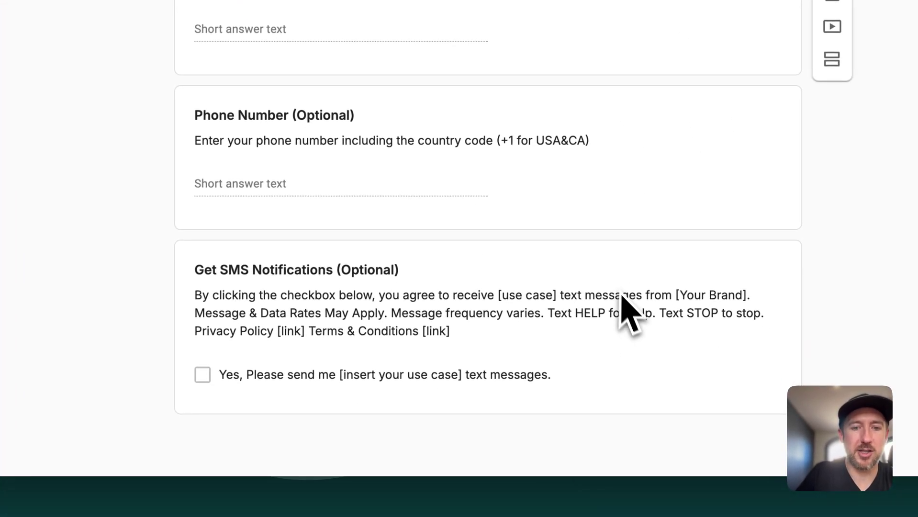
{"action": "left_click", "coordinate": [229, 292]}
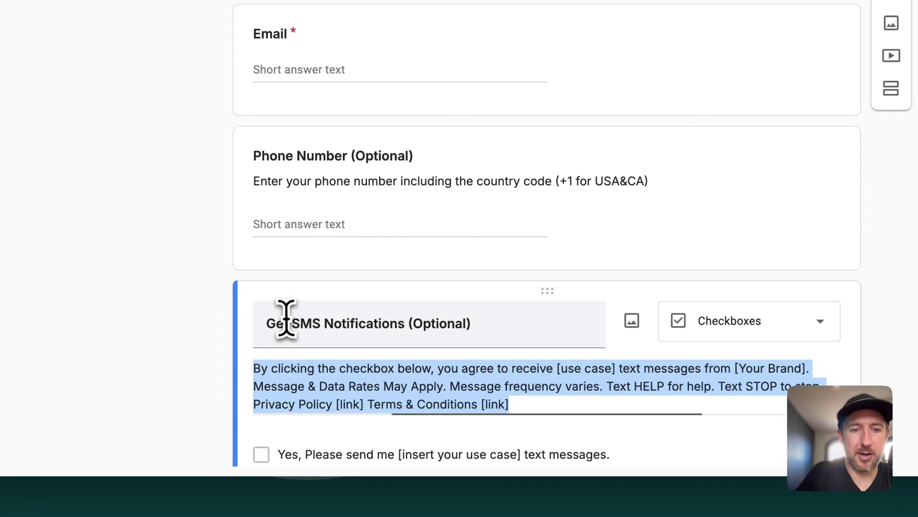
{"action": "scroll", "coordinate": [297, 359], "scroll_direction": "down", "scroll_amount": 2}
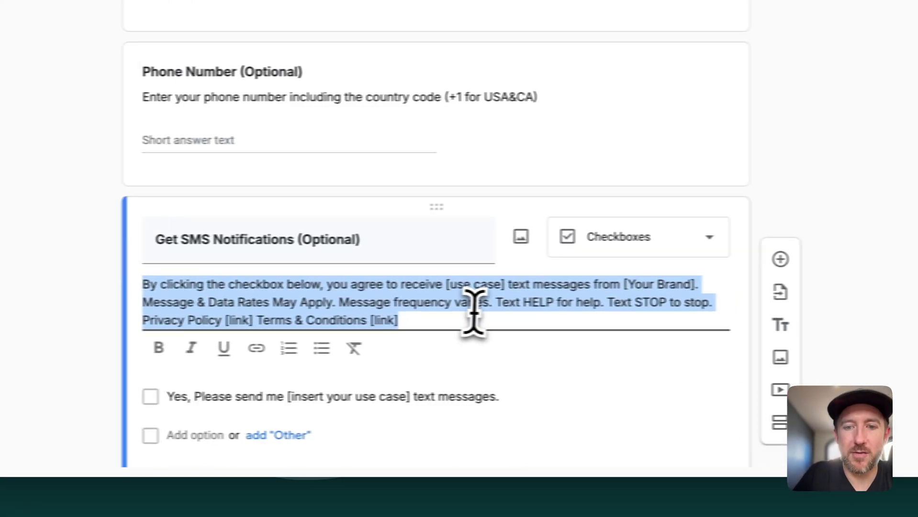
{"action": "left_click", "coordinate": [602, 295]}
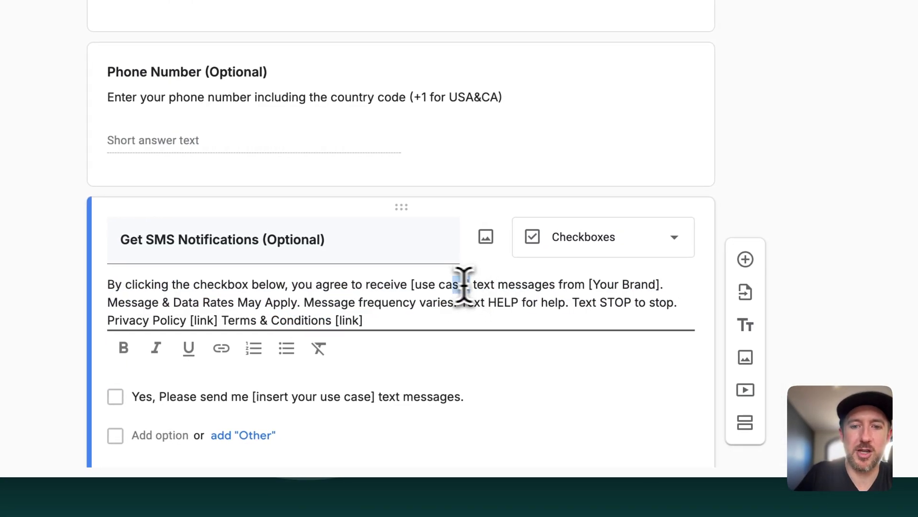
{"action": "left_click_drag", "start_coordinate": [464, 285], "coordinate": [410, 283]}
{"action": "type", "text": "Promotional"}
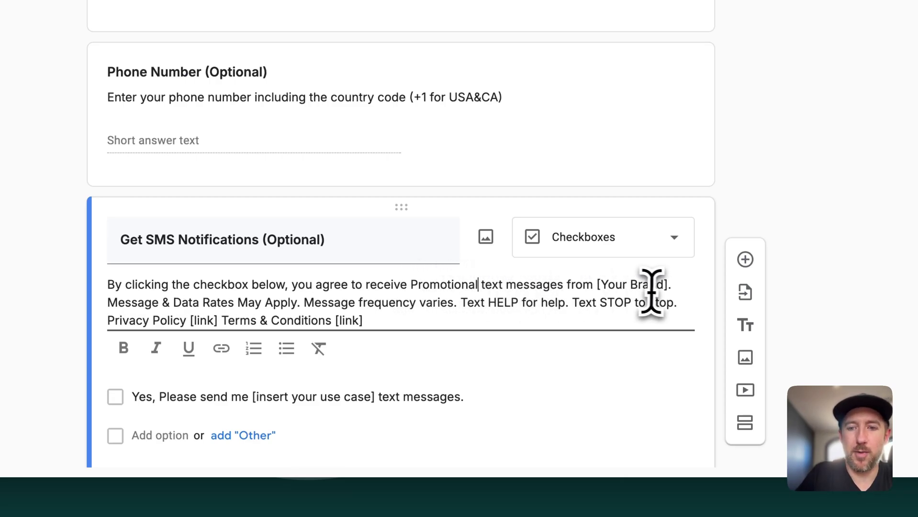
{"action": "left_click_drag", "start_coordinate": [670, 284], "coordinate": [596, 289]}
{"action": "type", "text": "Roezan"}
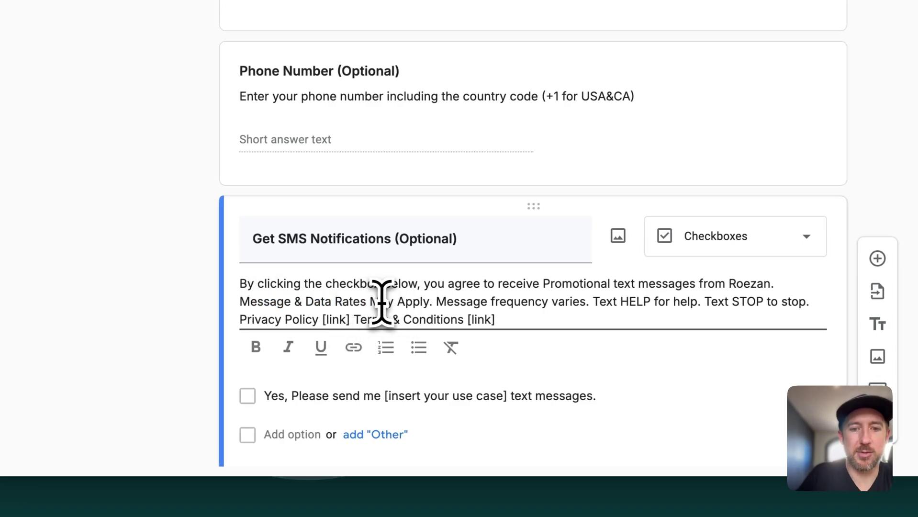
Step: Review the message frequency, HELP and STOP wording in the SMS consent description
{"action": "left_click_drag", "start_coordinate": [447, 302], "coordinate": [542, 302]}
{"action": "left_click", "coordinate": [543, 302]}
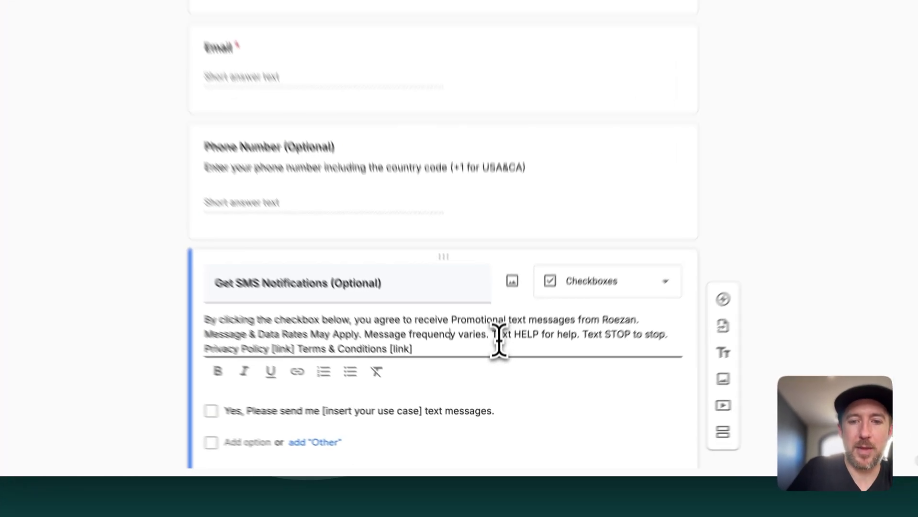
{"action": "left_click_drag", "start_coordinate": [492, 367], "coordinate": [598, 370]}
{"action": "left_click", "coordinate": [662, 307]}
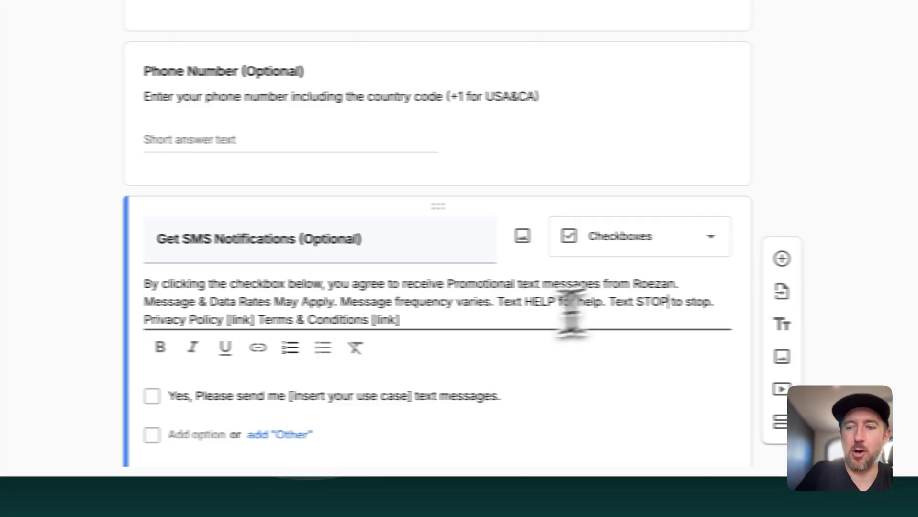
{"action": "scroll", "coordinate": [336, 316], "scroll_direction": "down", "scroll_amount": 1}
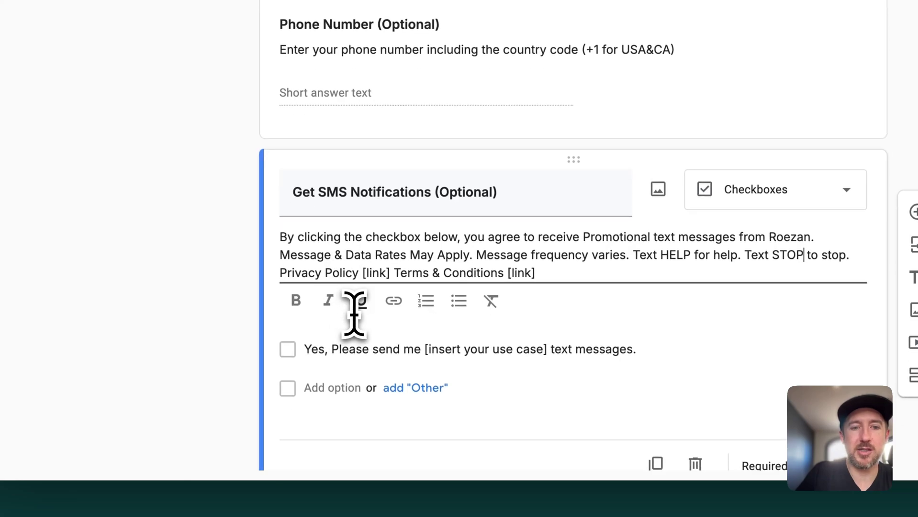
{"action": "left_click", "coordinate": [326, 301]}
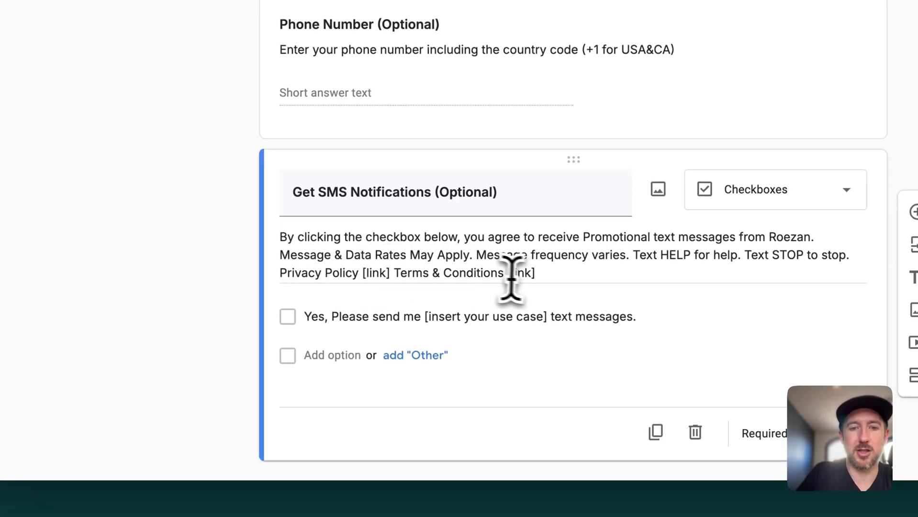
{"action": "key", "text": "super+t"}
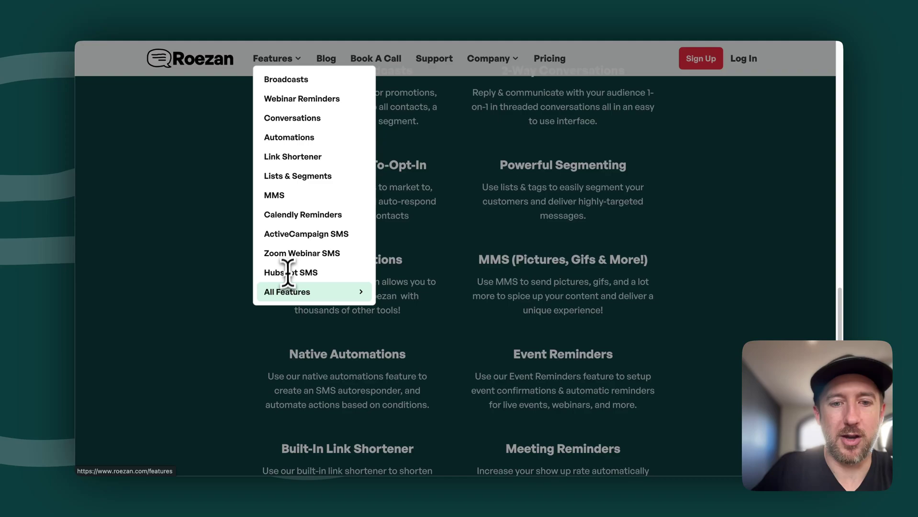
{"action": "scroll", "coordinate": [287, 275], "scroll_direction": "down", "scroll_amount": 15}
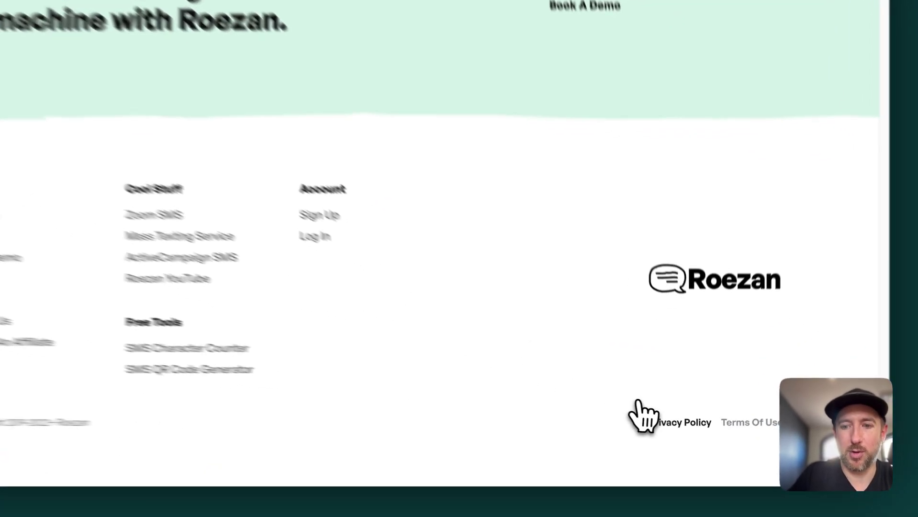
{"action": "left_click", "coordinate": [670, 428]}
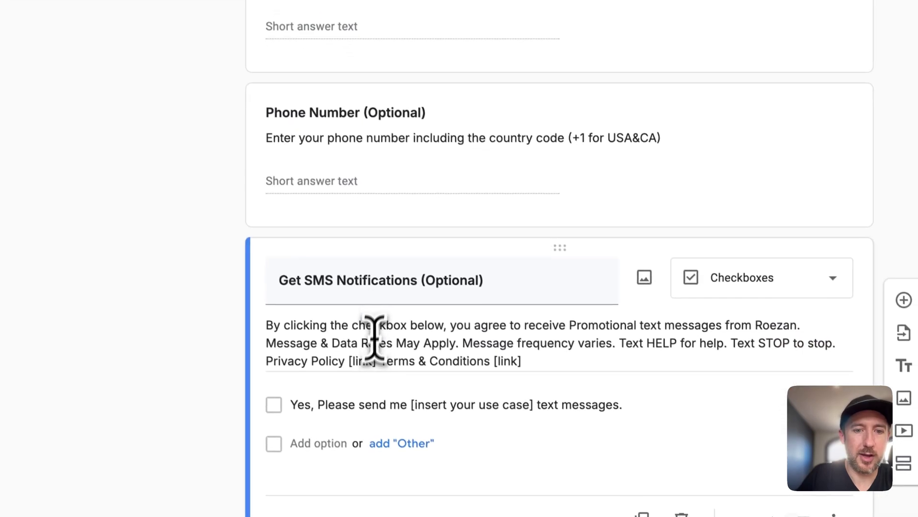
{"action": "triple_click", "coordinate": [357, 361]}
{"action": "double_click", "coordinate": [358, 361]}
{"action": "type", "text": "https://www.roezan.com/privacy"}
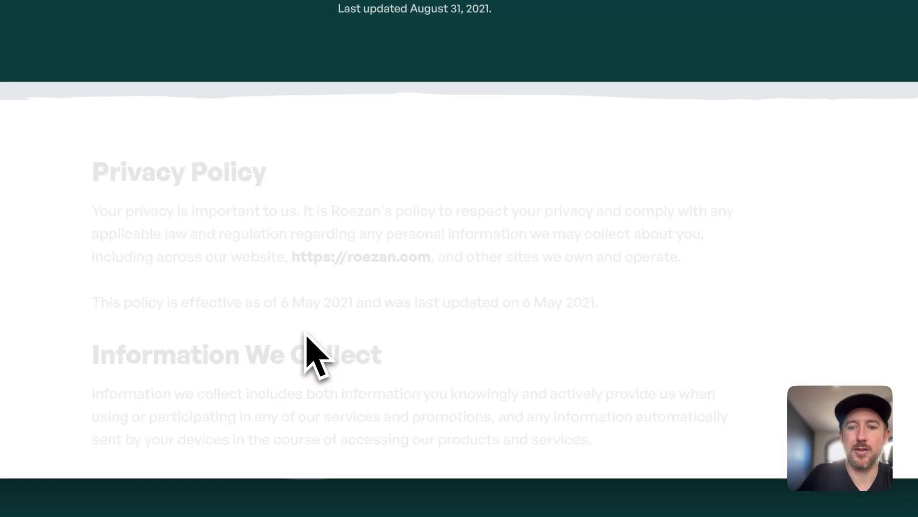
{"action": "scroll", "coordinate": [304, 353], "scroll_direction": "down", "scroll_amount": 15}
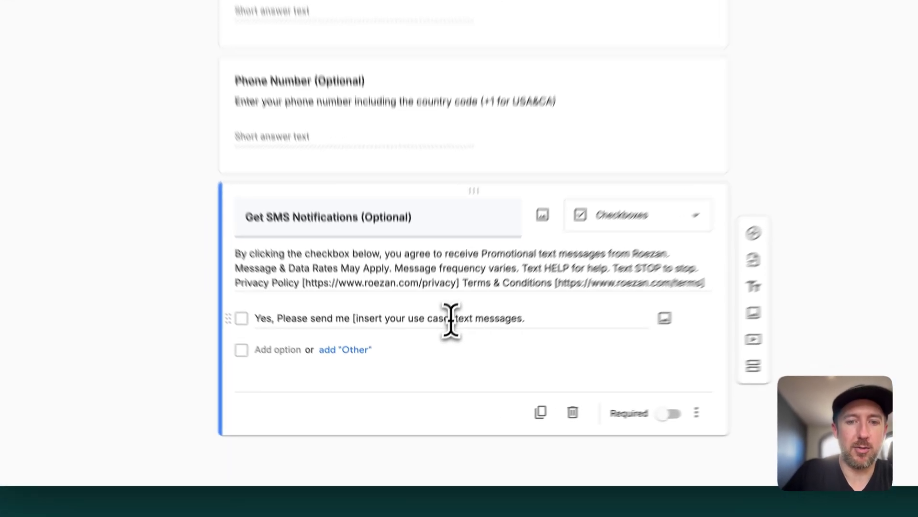
Step: Replace [insert your use case] in the consent checkbox option so it reads "Yes, Please send me Promotional text messages."
{"action": "left_click", "coordinate": [437, 350]}
{"action": "left_click", "coordinate": [437, 350]}
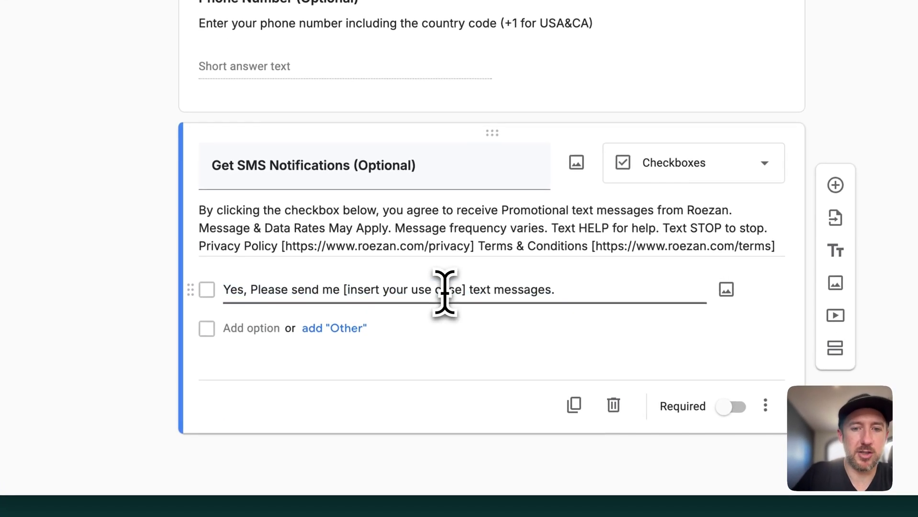
{"action": "left_click_drag", "start_coordinate": [465, 291], "coordinate": [346, 291]}
{"action": "key", "text": "BackSpace"}
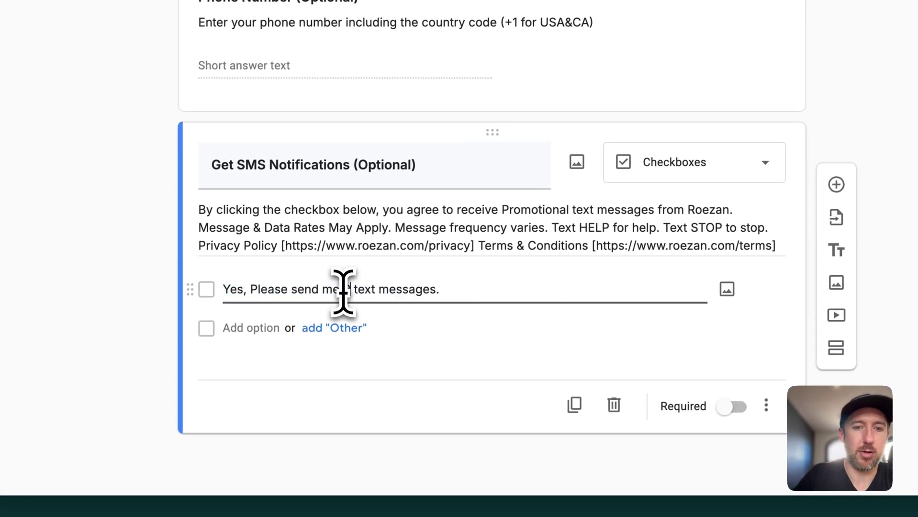
{"action": "type", "text": "Promotional"}
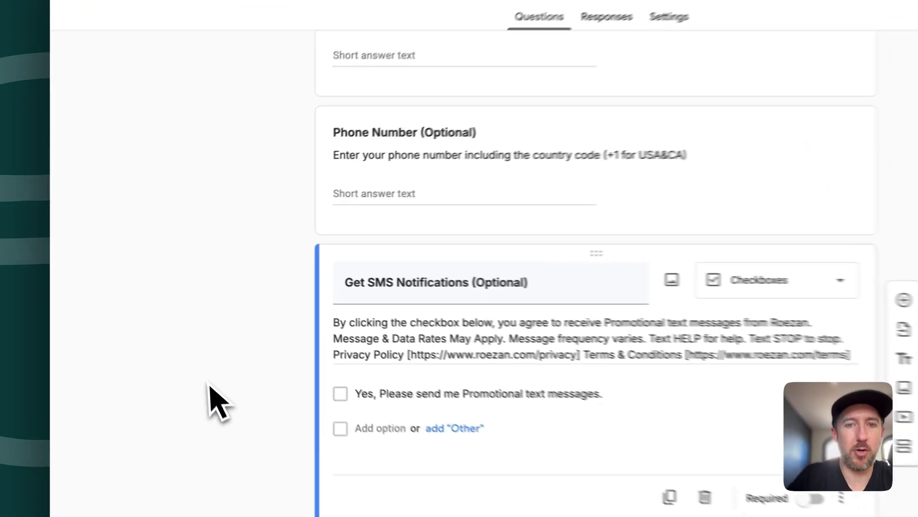
Step: Check the Roezan Optin form's title, contact fields and SMS consent text, and publish the form
{"action": "scroll", "coordinate": [411, 323], "scroll_direction": "up", "scroll_amount": 5}
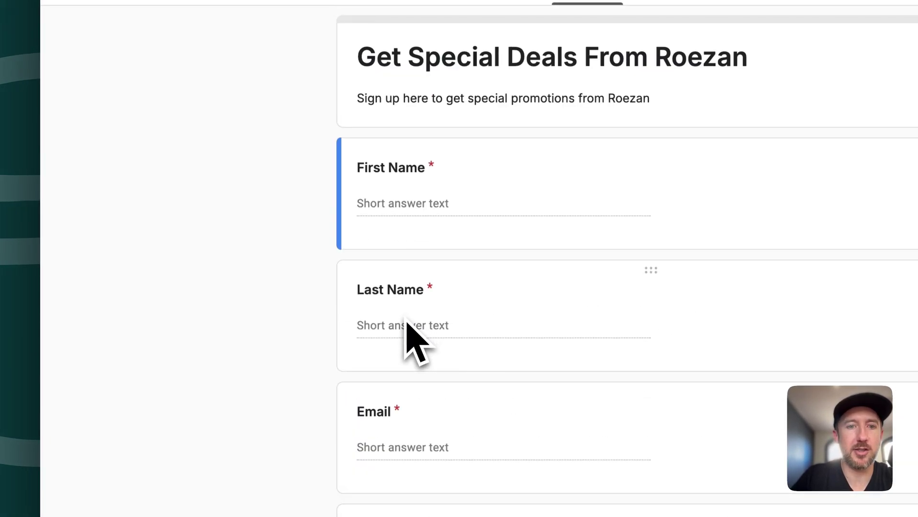
{"action": "scroll", "coordinate": [392, 218], "scroll_direction": "down", "scroll_amount": 5}
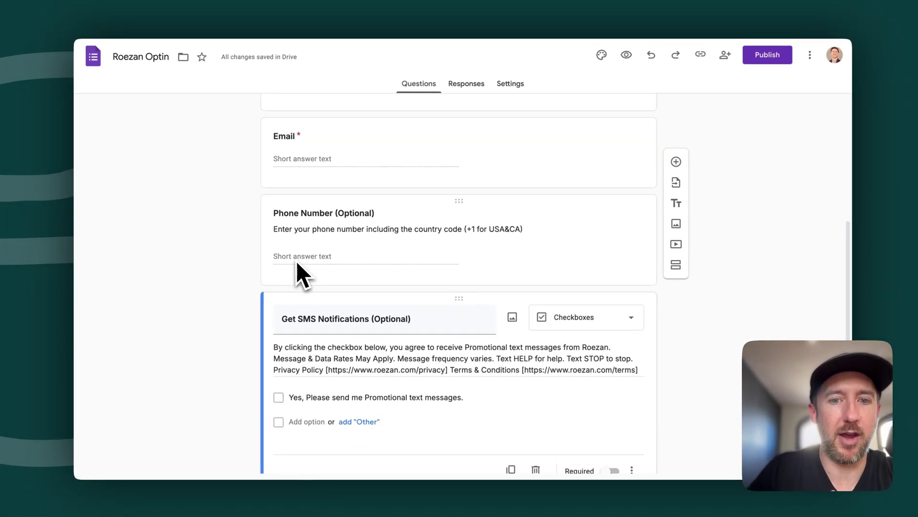
{"action": "scroll", "coordinate": [295, 264], "scroll_direction": "down", "scroll_amount": 2}
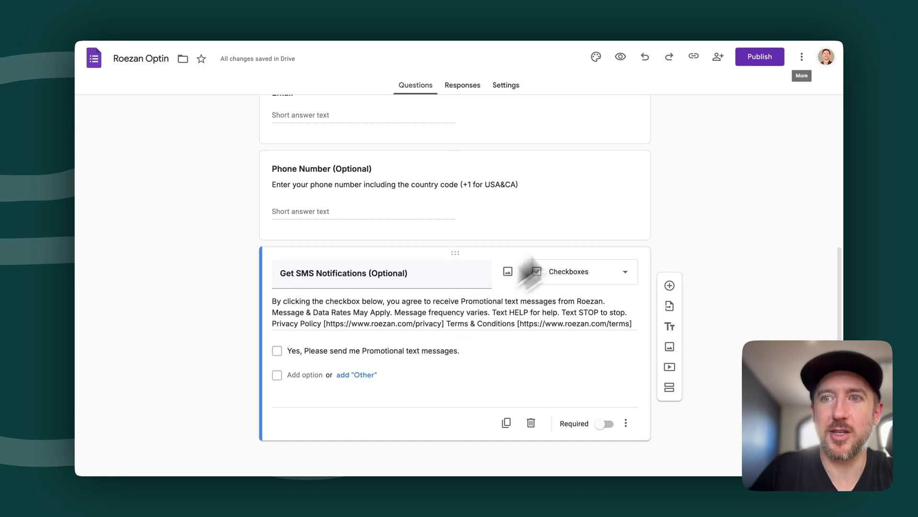
{"action": "left_click", "coordinate": [760, 57]}
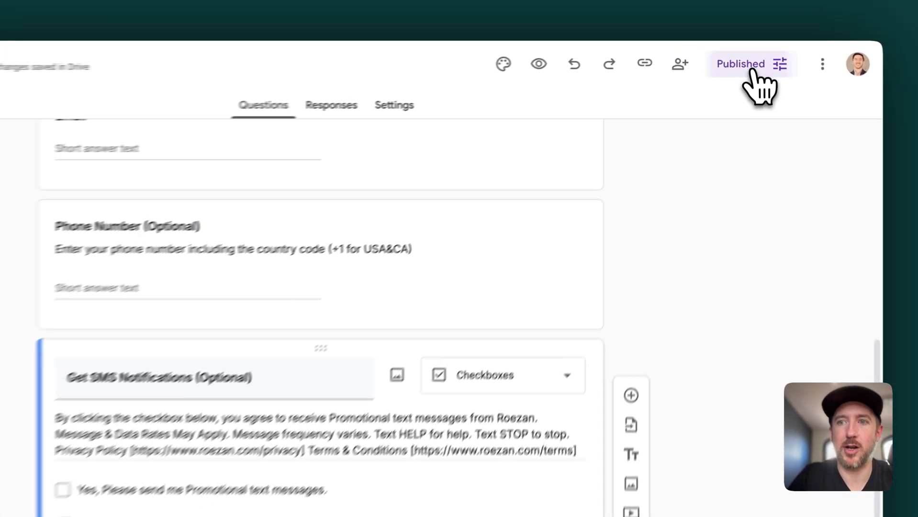
Step: In the published options, set the Responder view access to Anyone with the link
{"action": "left_click", "coordinate": [751, 59]}
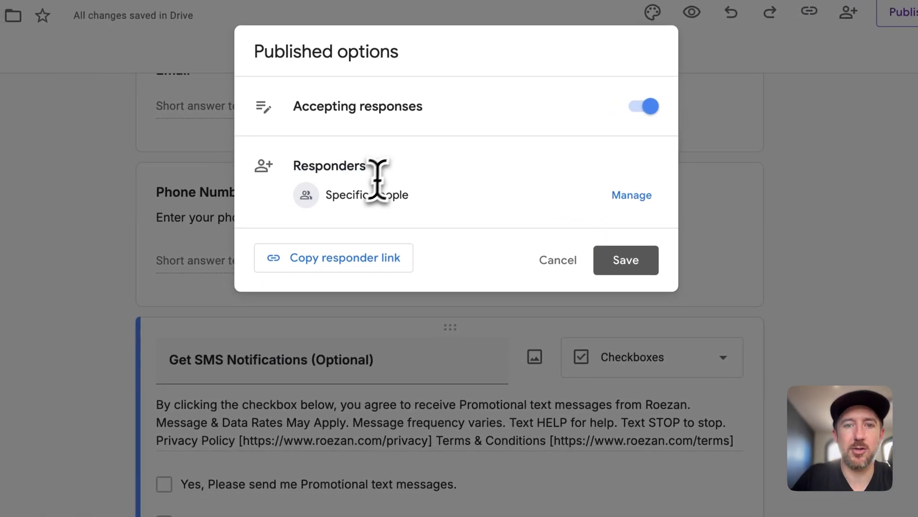
{"action": "left_click", "coordinate": [631, 195]}
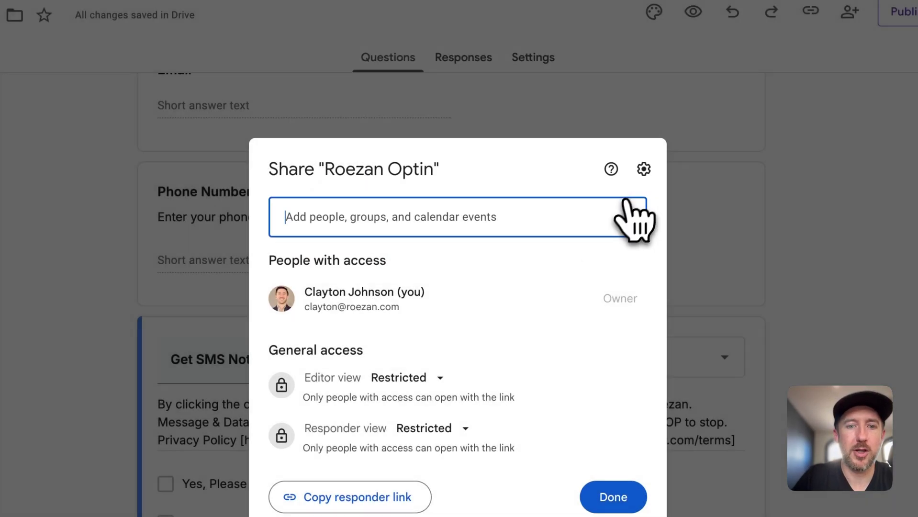
{"action": "left_click", "coordinate": [450, 431]}
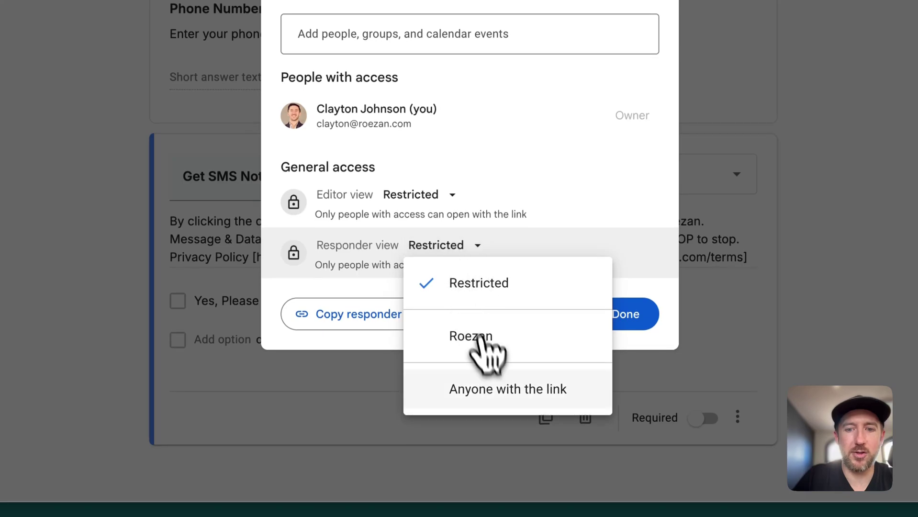
{"action": "left_click", "coordinate": [498, 388]}
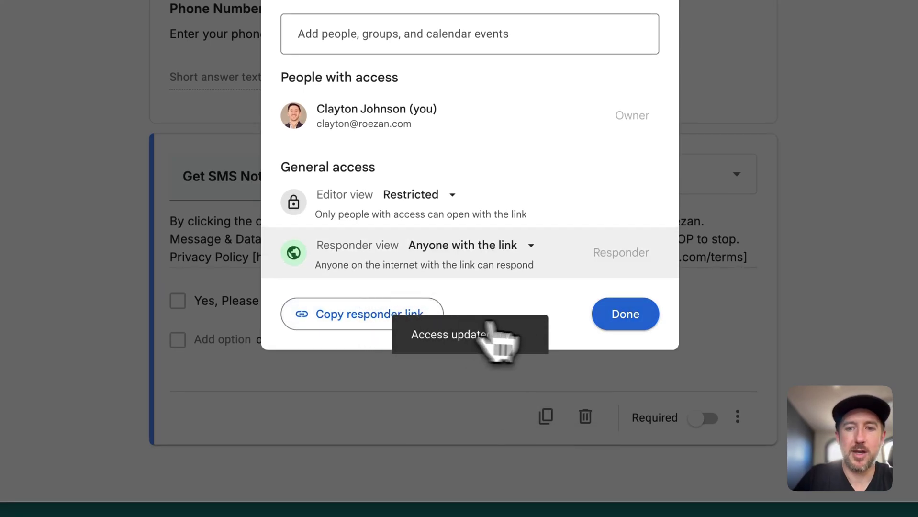
{"action": "left_click", "coordinate": [623, 314]}
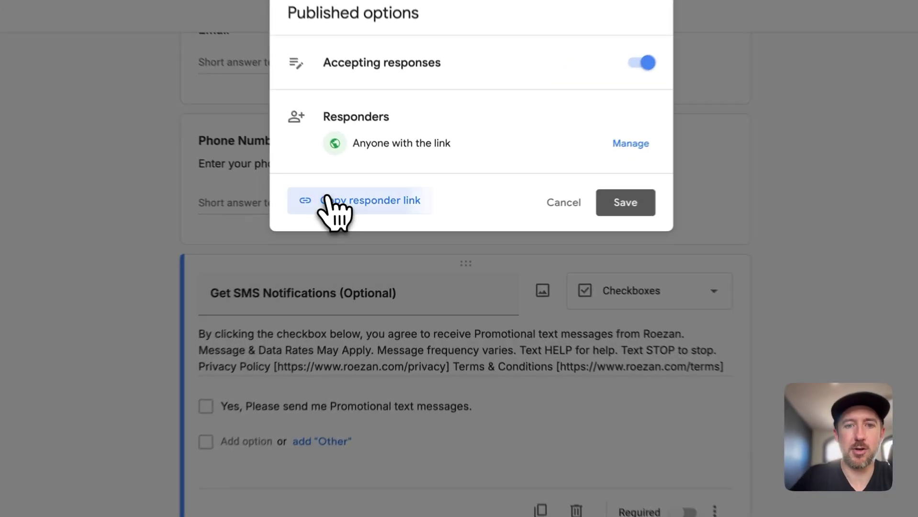
Step: Copy the responder link and open the published form in a private window to review it from title to consent checkbox
{"action": "left_click", "coordinate": [364, 209]}
{"action": "key", "text": "ctrl+shift+n"}
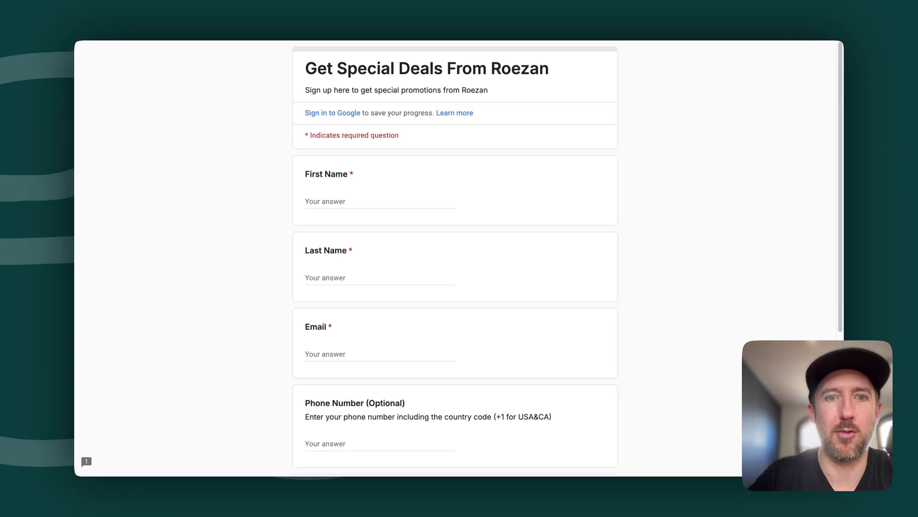
{"action": "scroll", "coordinate": [455, 239], "scroll_direction": "down", "scroll_amount": 1}
{"action": "scroll", "coordinate": [455, 258], "scroll_direction": "down", "scroll_amount": 4}
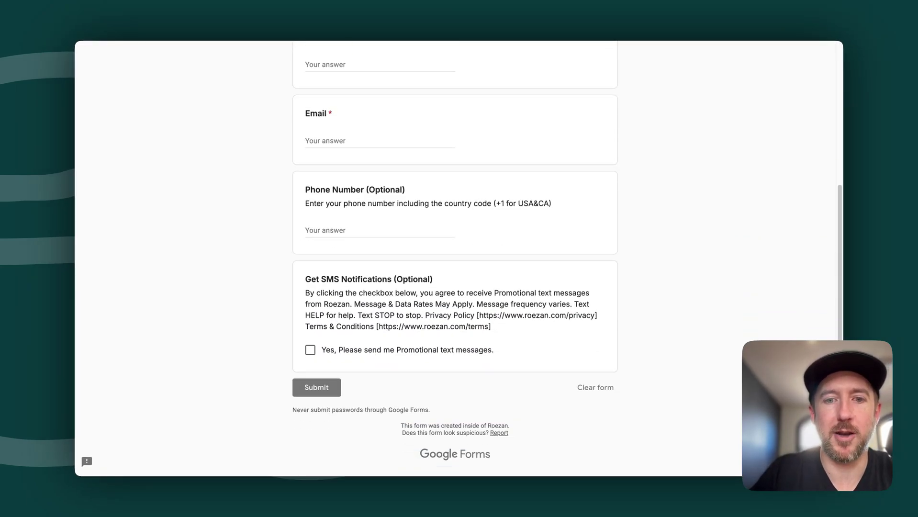
{"action": "scroll", "coordinate": [386, 291], "scroll_direction": "up", "scroll_amount": 5}
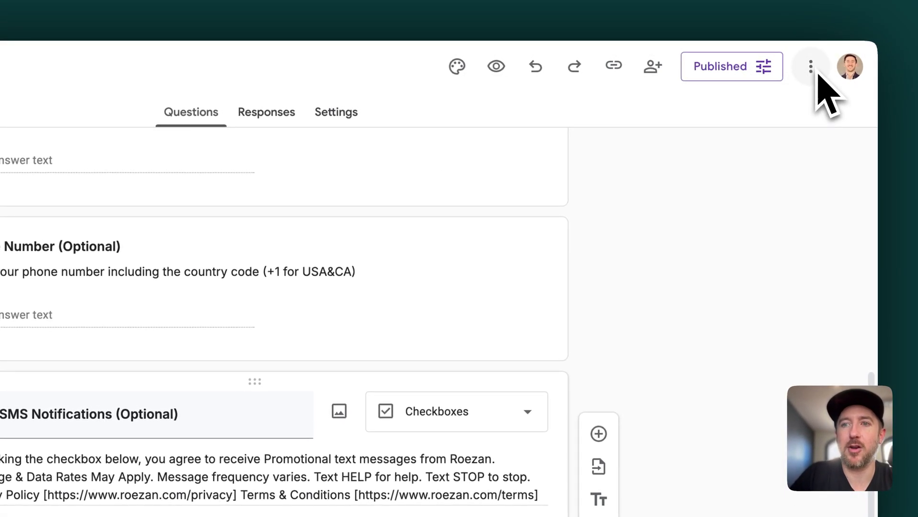
Step: Open the form's Embed HTML options and select the iframe code
{"action": "left_click", "coordinate": [810, 68]}
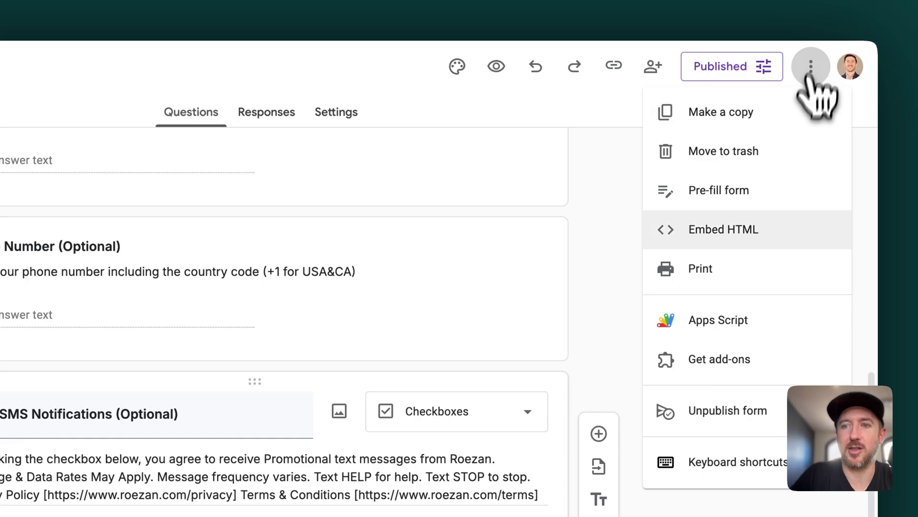
{"action": "left_click", "coordinate": [709, 244]}
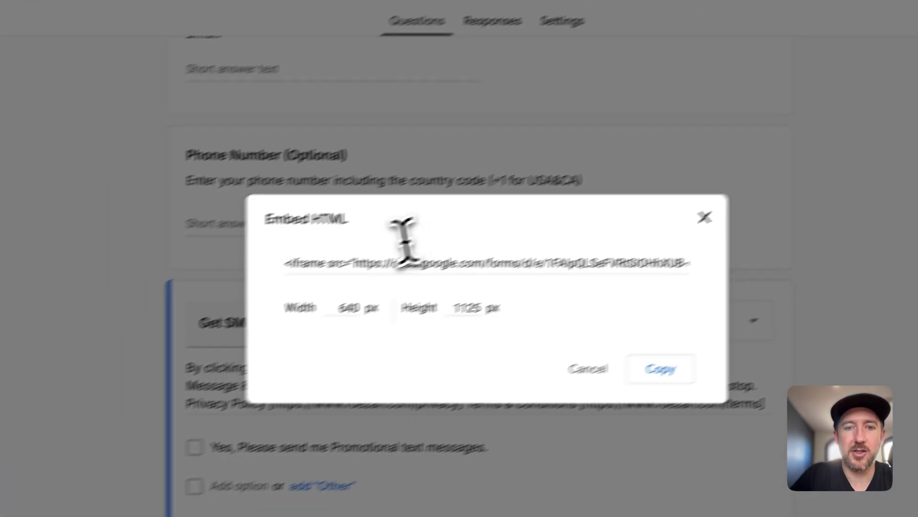
{"action": "left_click", "coordinate": [459, 236]}
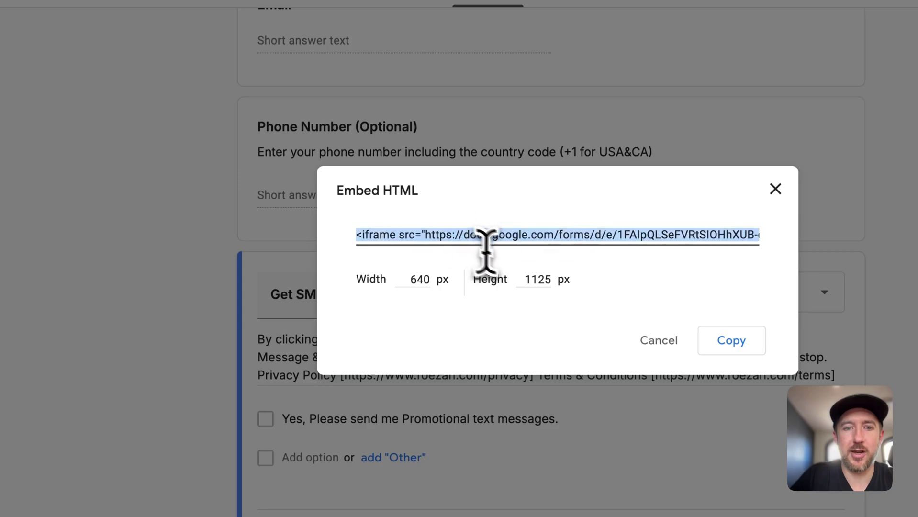